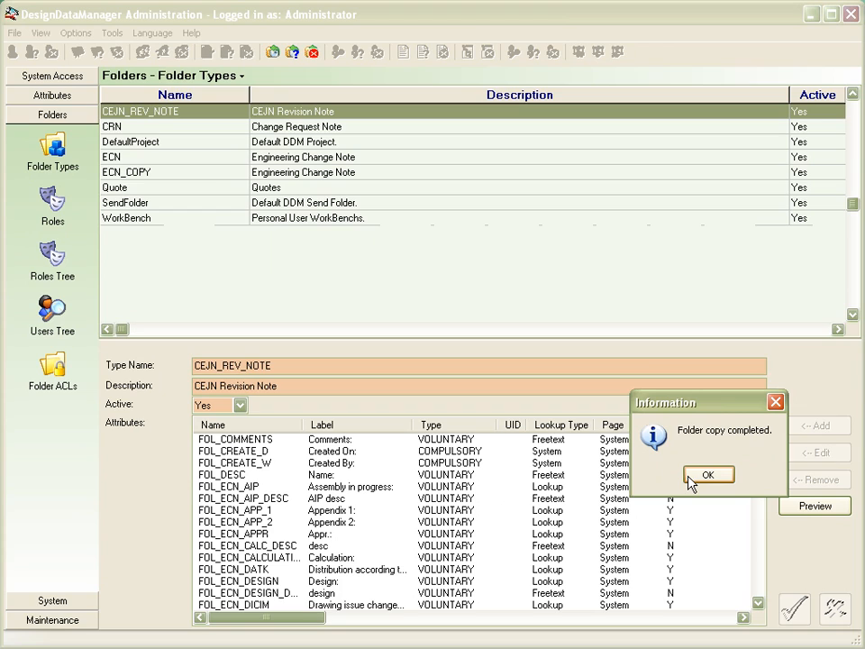
Open the copied folder type ECN_COPY for editing and preview its folder layout
click(716, 478)
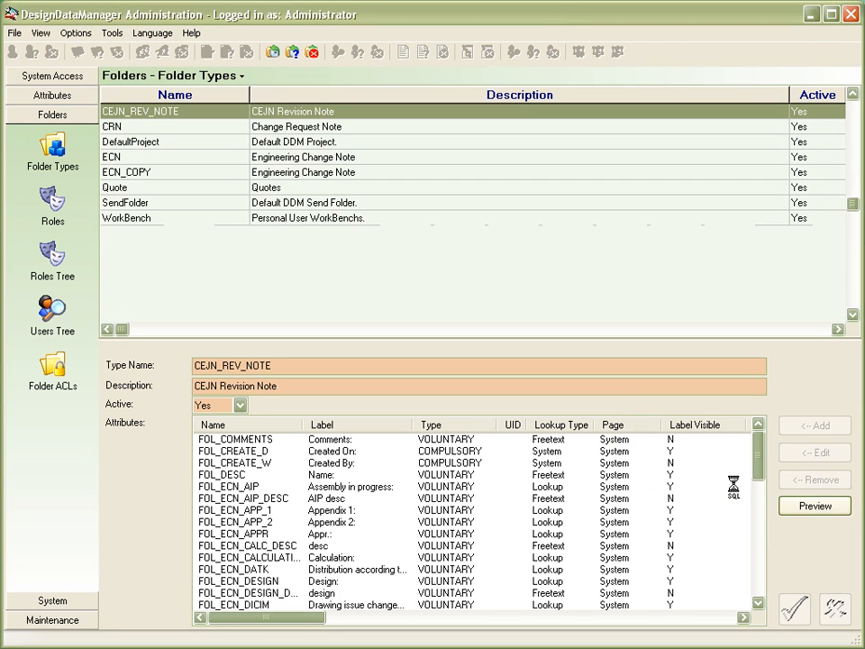
click(180, 172)
right_click(179, 172)
click(214, 221)
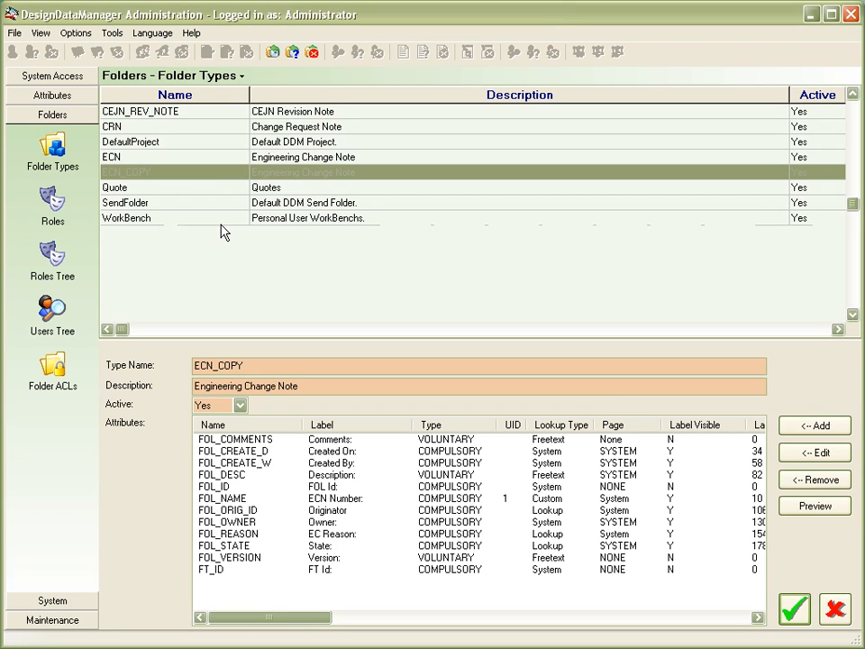
click(820, 507)
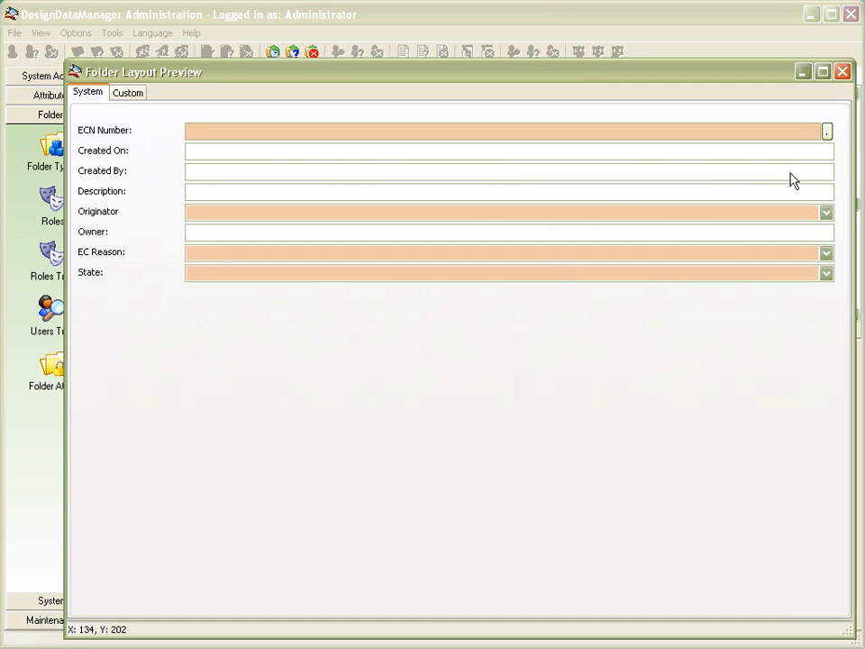
click(842, 71)
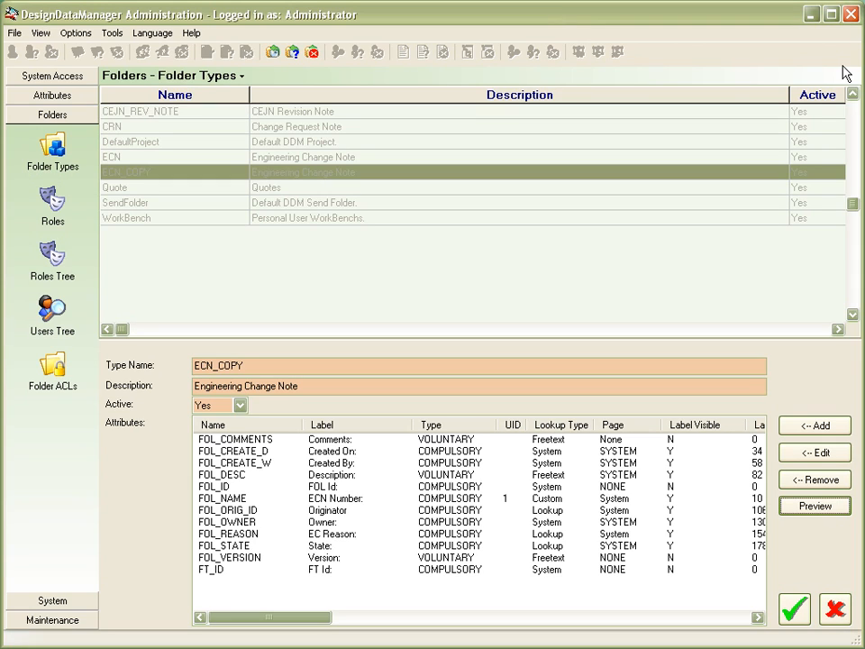
Add a folder type attribute named FOL_PRIORITY with mode COMPULSORY and lookup mode Lookup
click(793, 424)
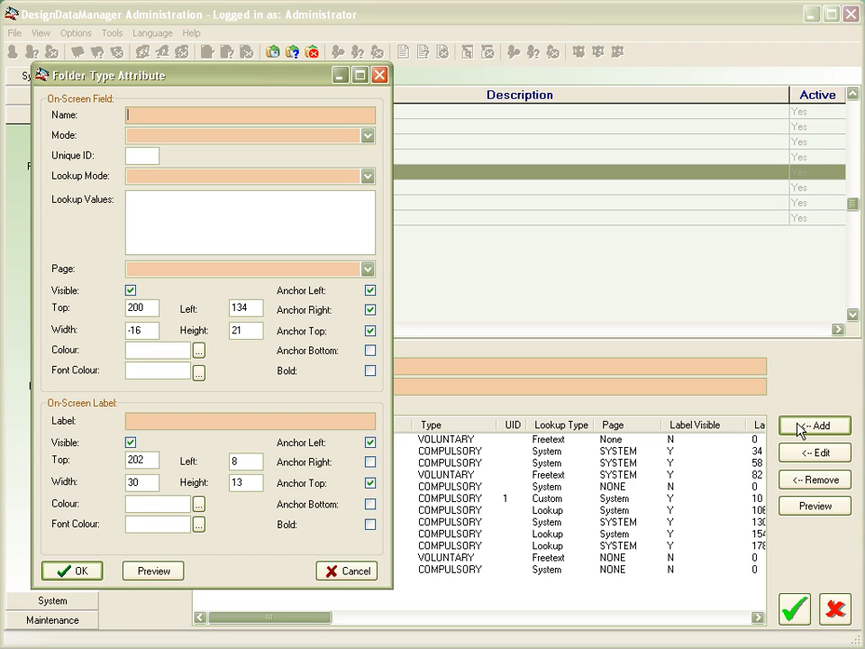
text(FOL_PRIORITY)
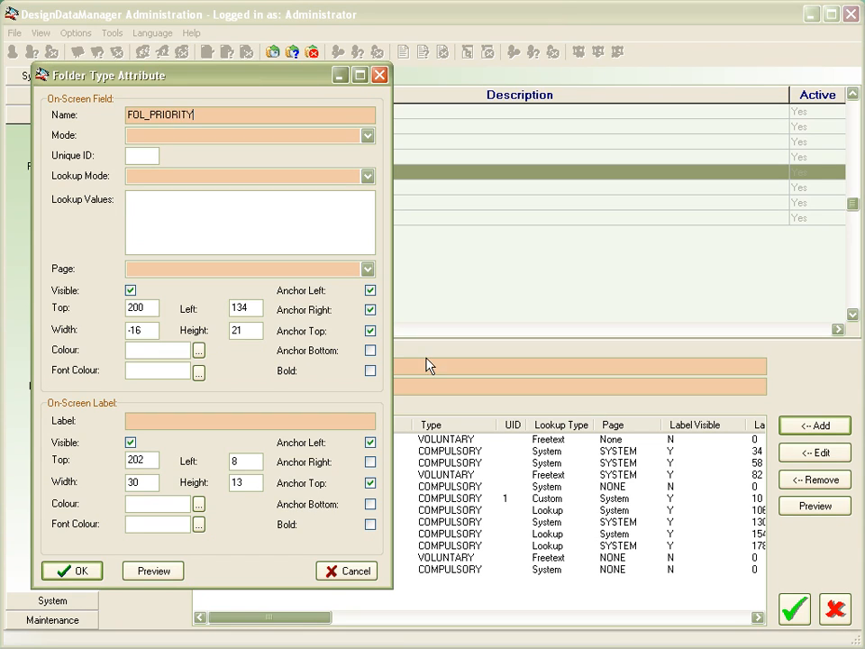
click(284, 139)
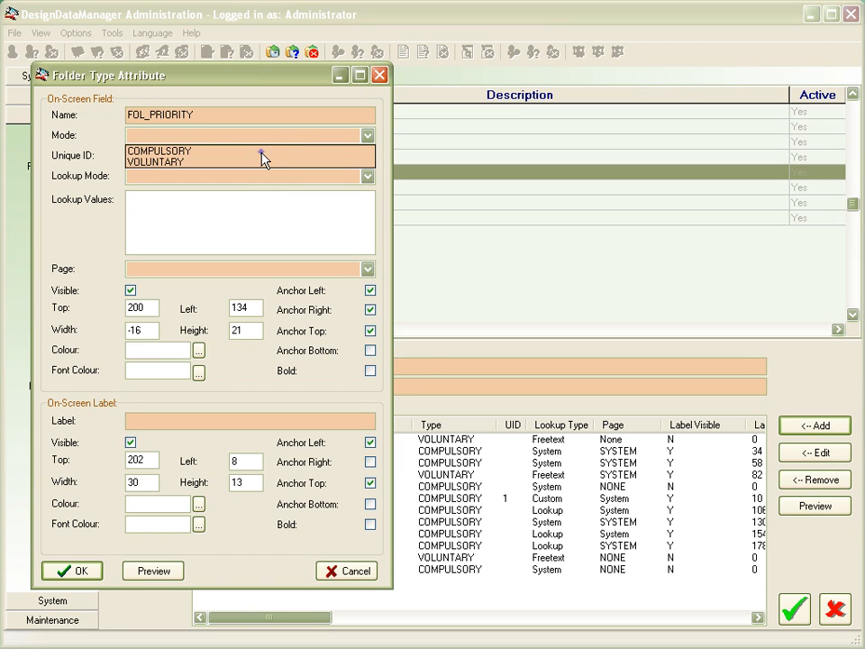
click(261, 151)
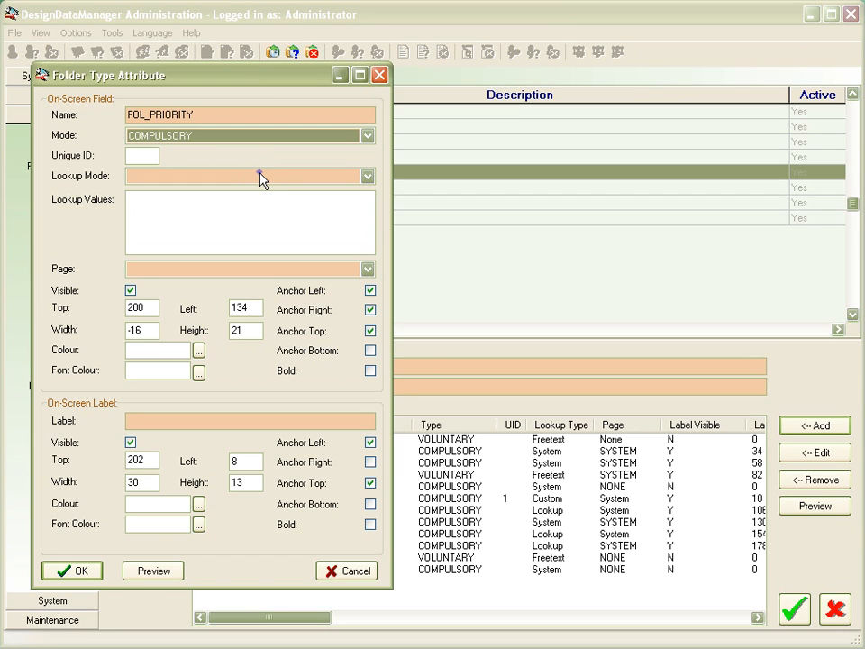
click(261, 177)
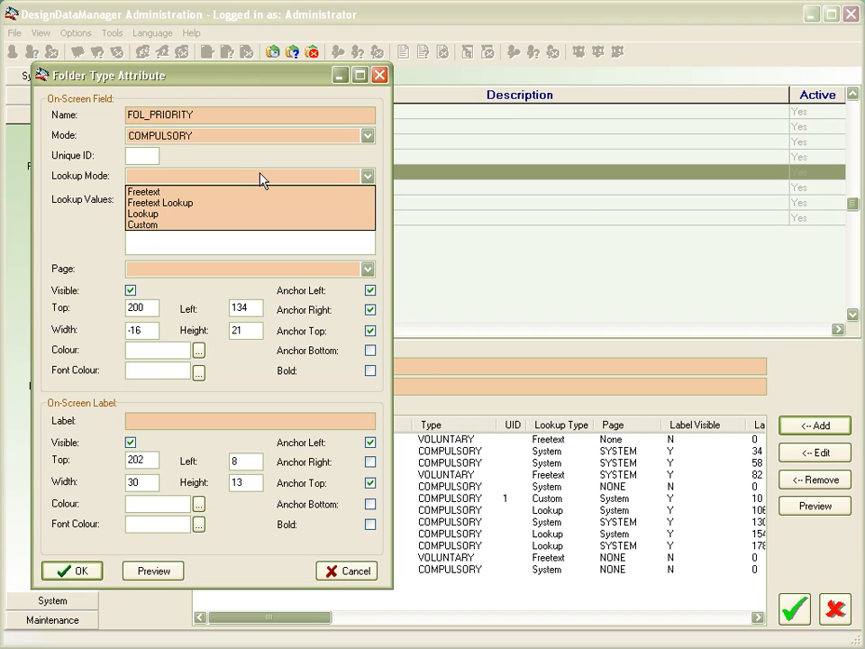
click(174, 214)
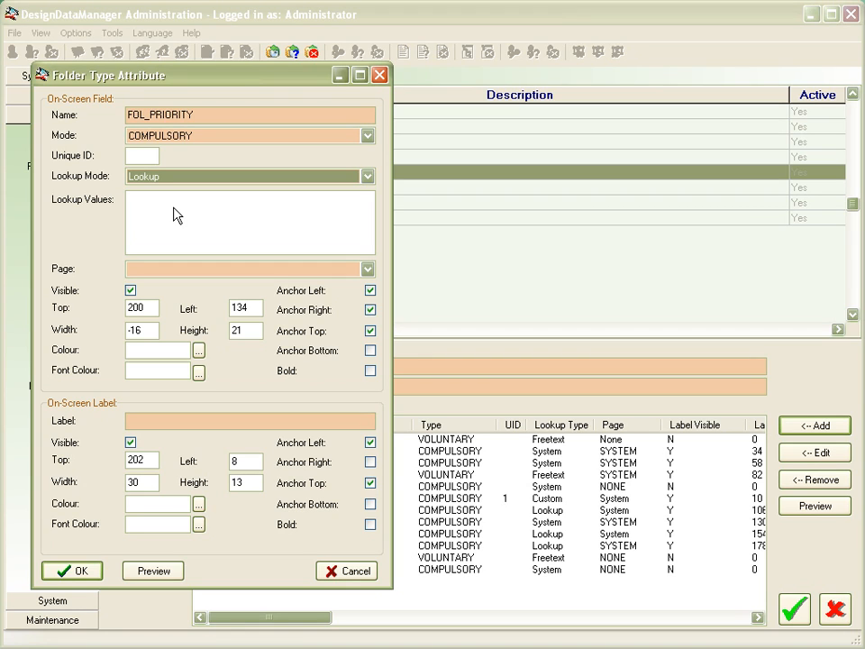
Add the lookup values High and Low to the FOL_PRIORITY attribute
right_click(175, 214)
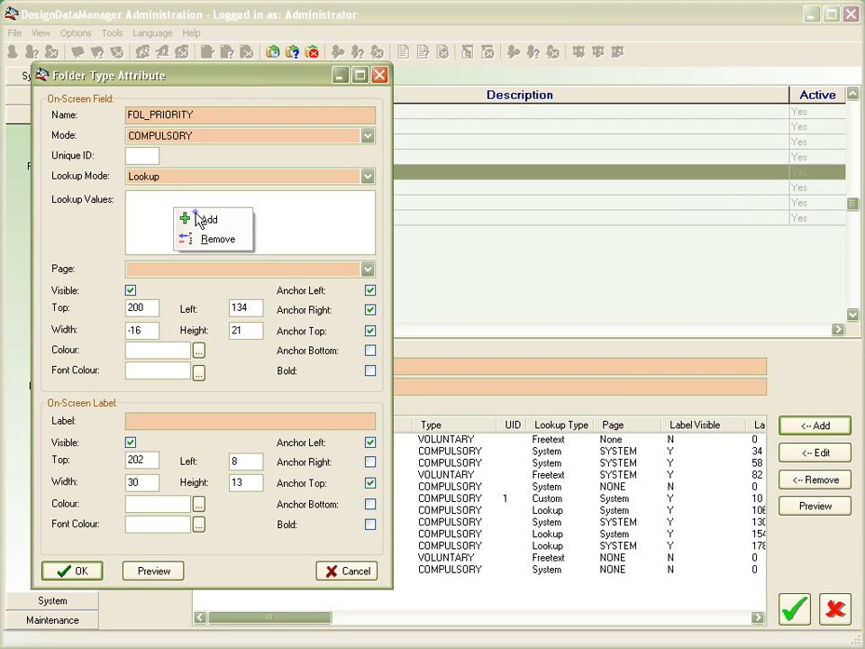
click(195, 218)
text(High)
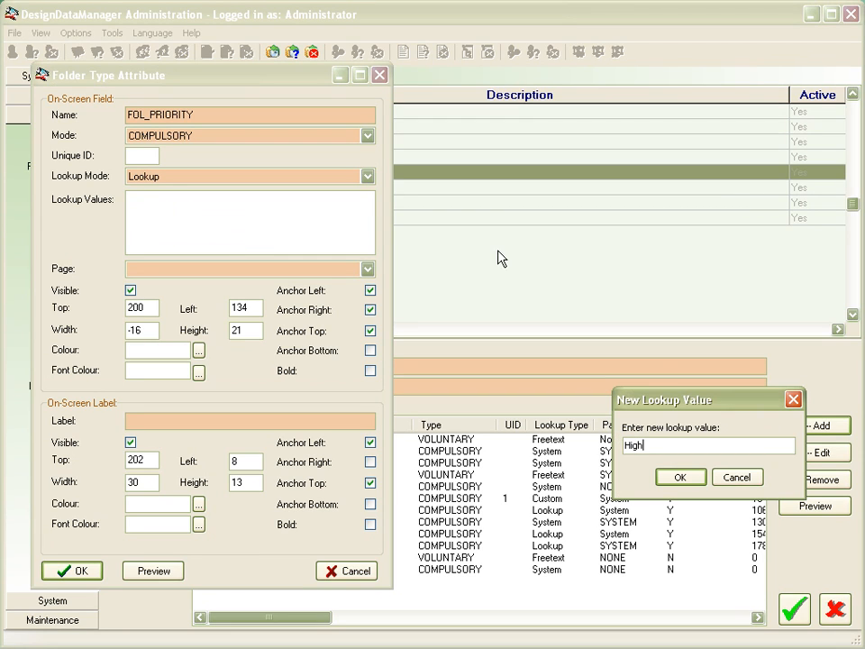
click(681, 476)
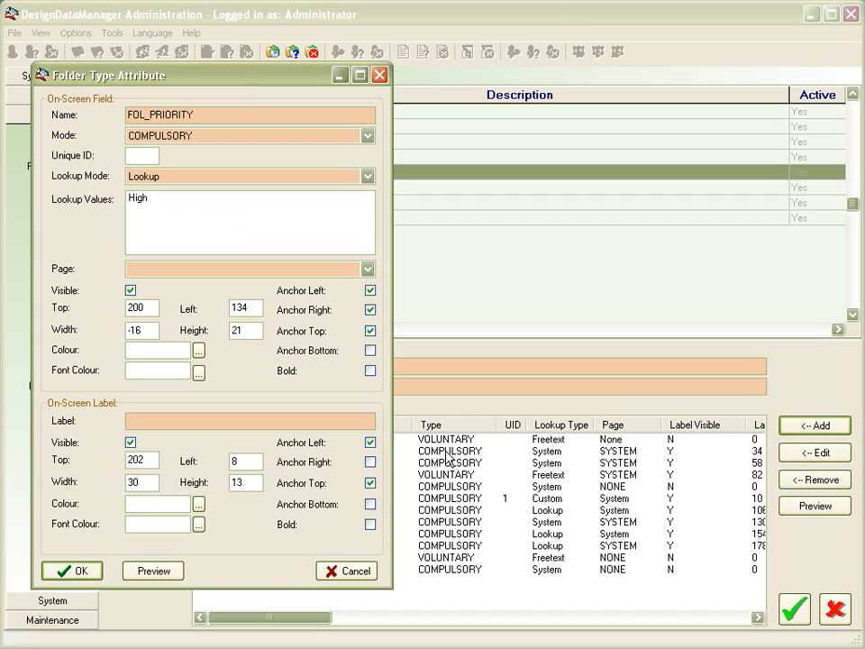
right_click(241, 216)
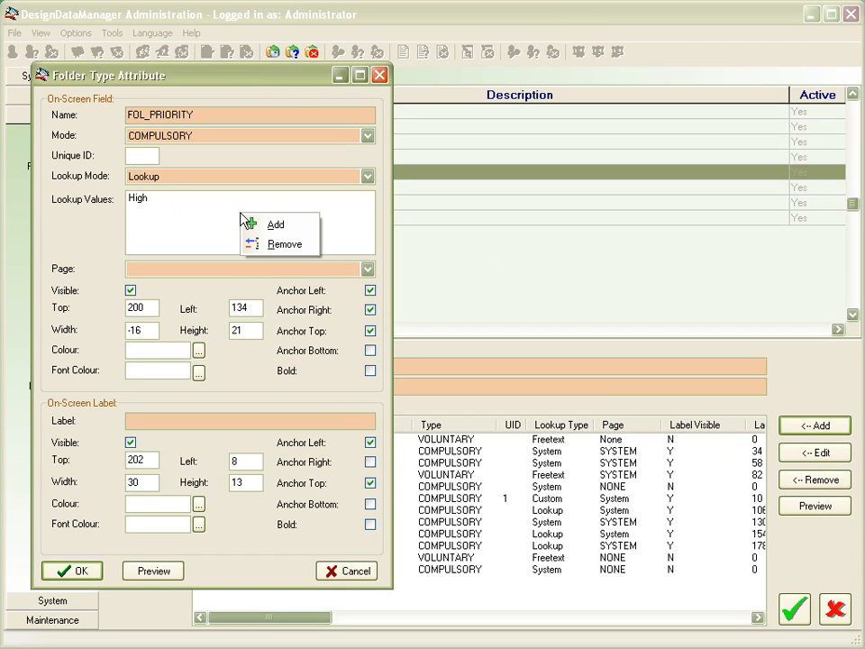
click(274, 227)
text(Low)
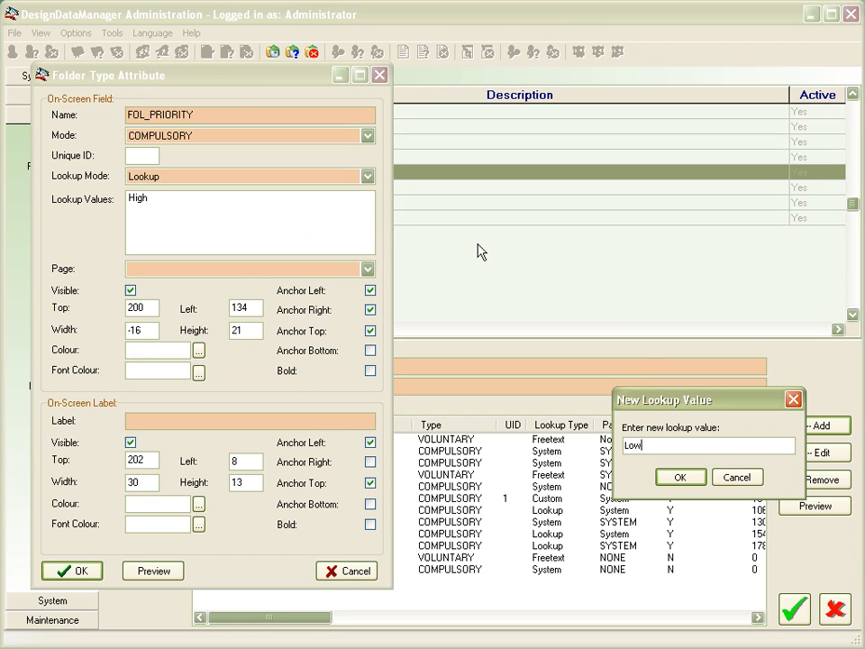
click(680, 476)
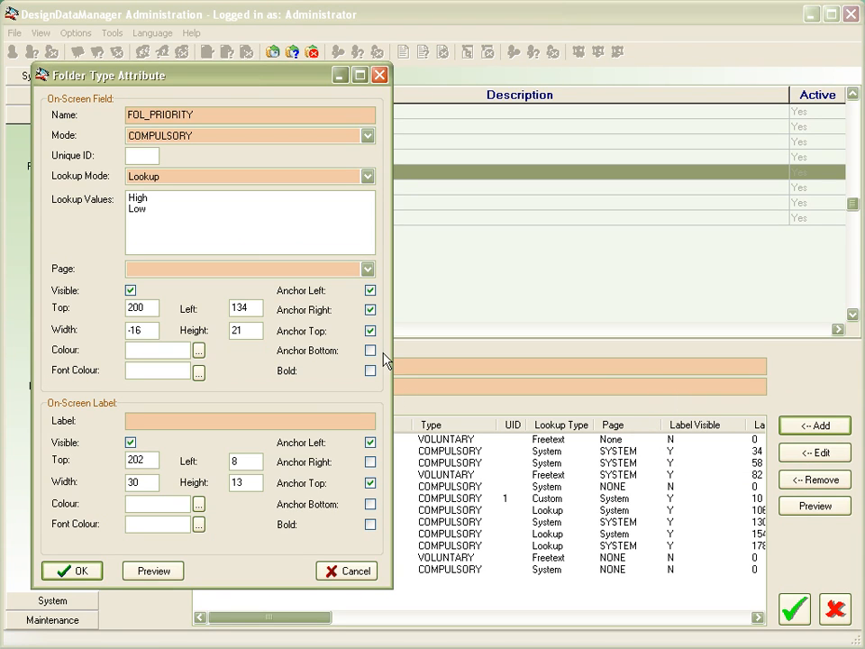
Place the attribute on the System page with the on-screen label Priority, and preview the layout
click(368, 270)
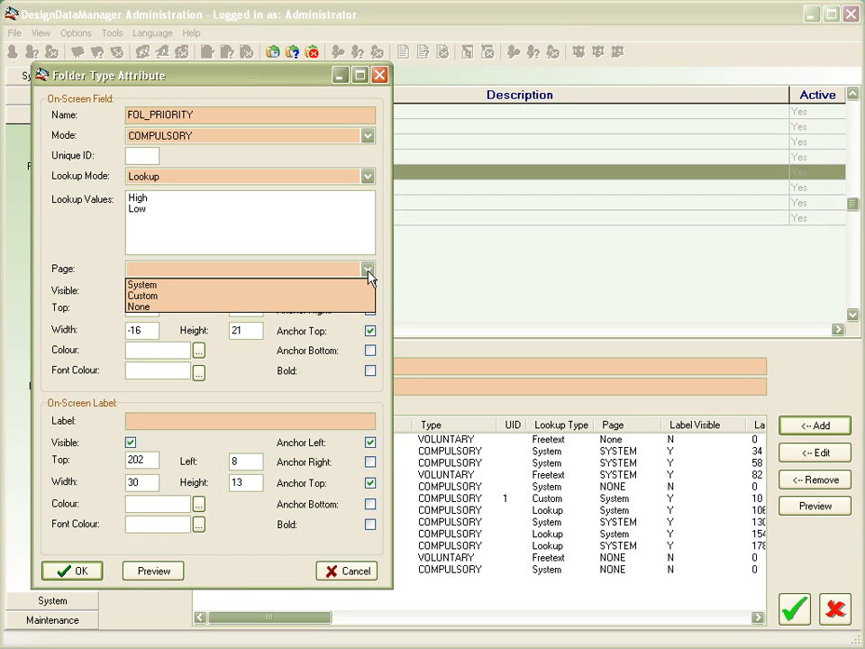
click(286, 285)
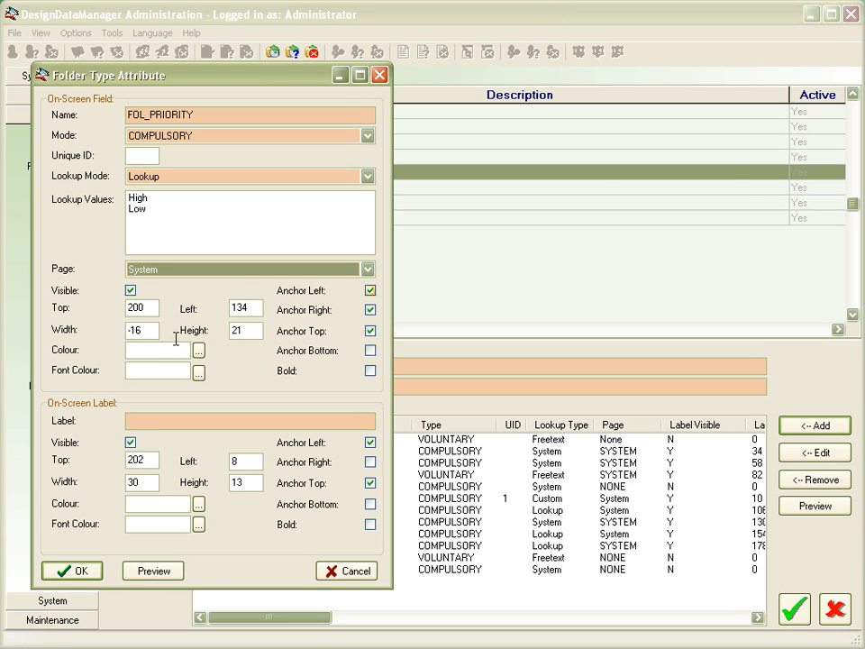
click(159, 421)
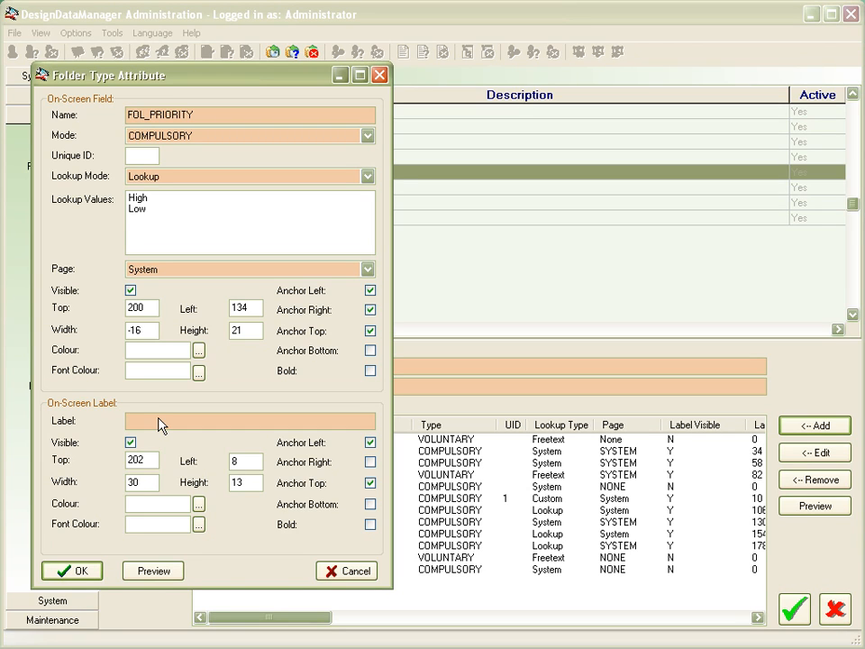
text(Priority)
click(145, 573)
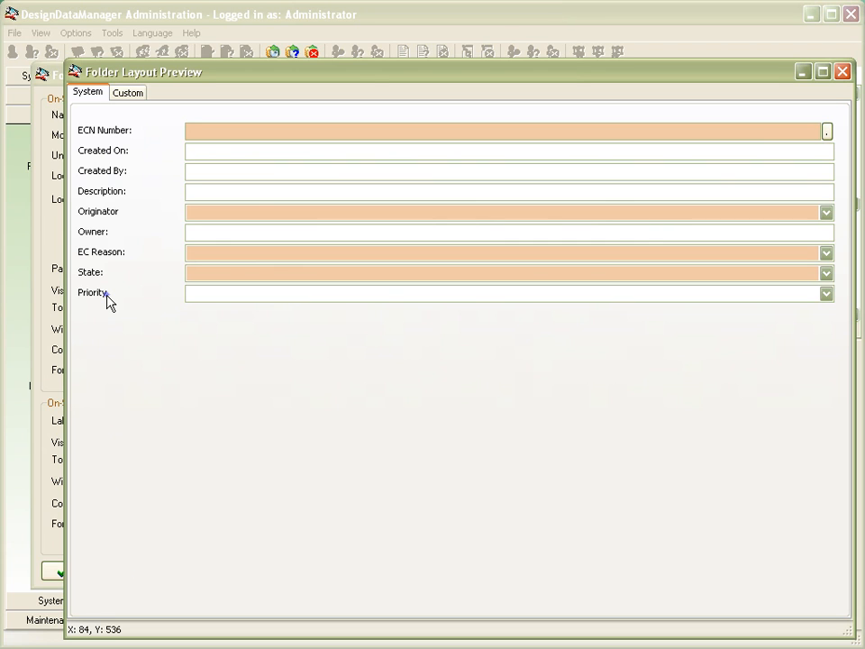
mouse_move(106, 296)
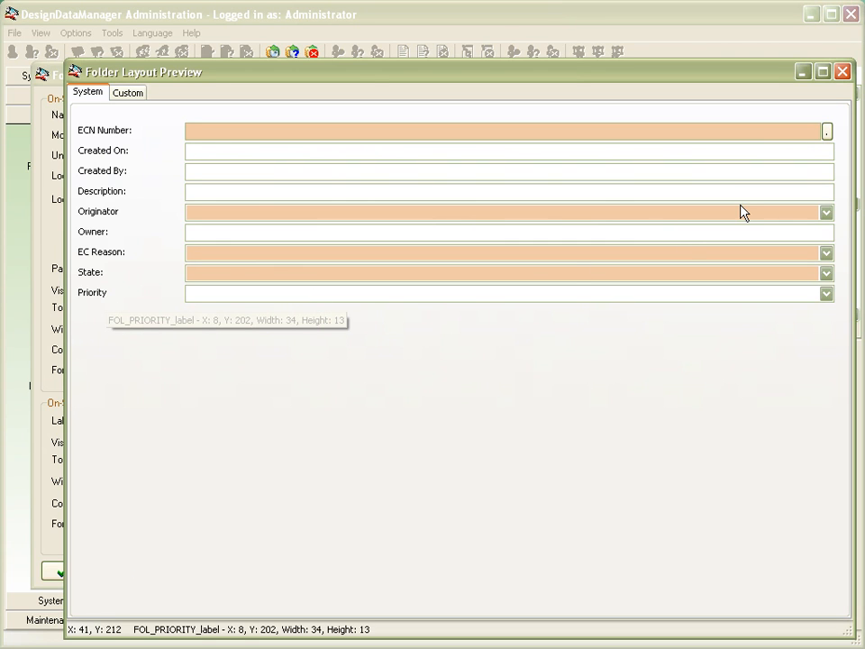
click(841, 72)
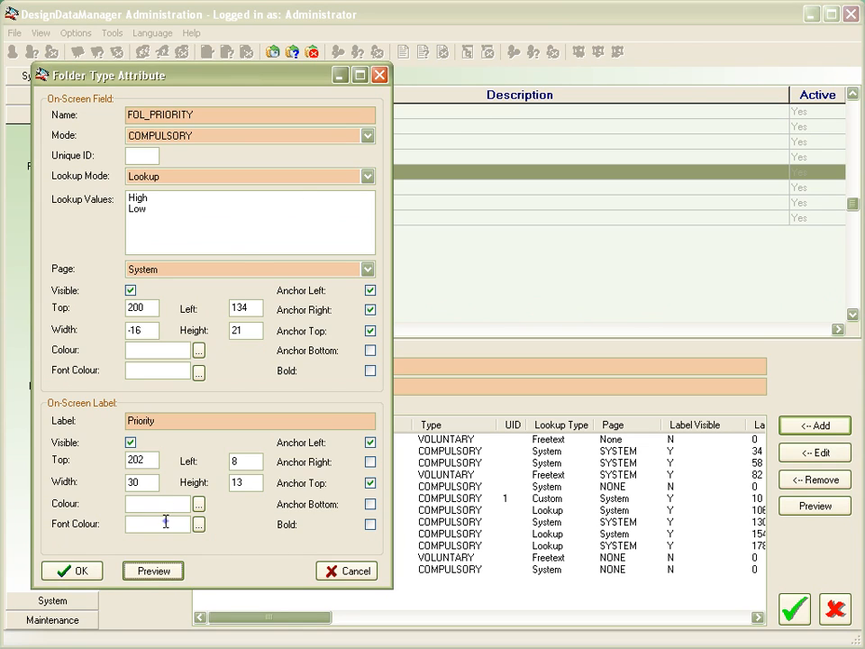
Make the Priority label bold with a dark blue font colour ($00804000), and preview the layout
click(199, 524)
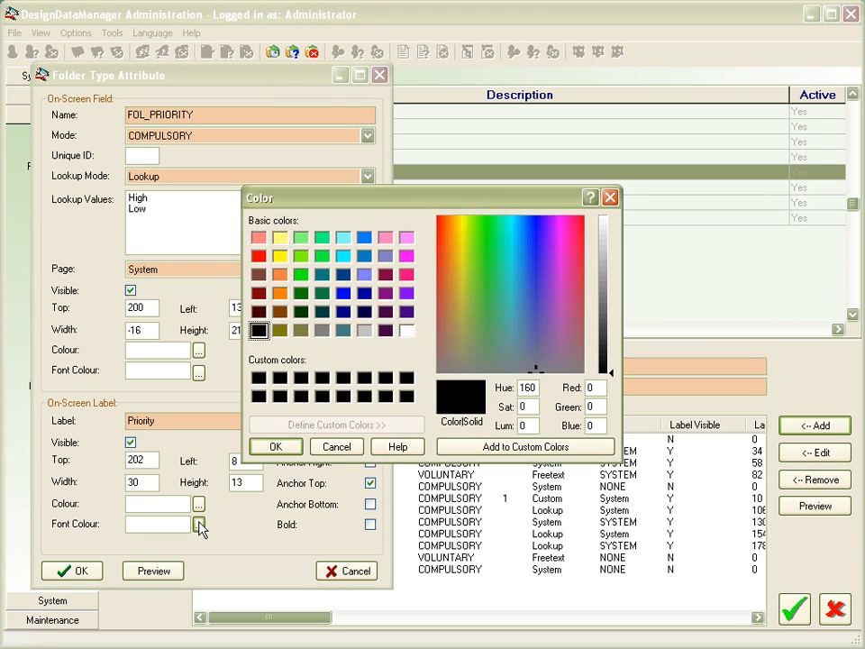
click(343, 273)
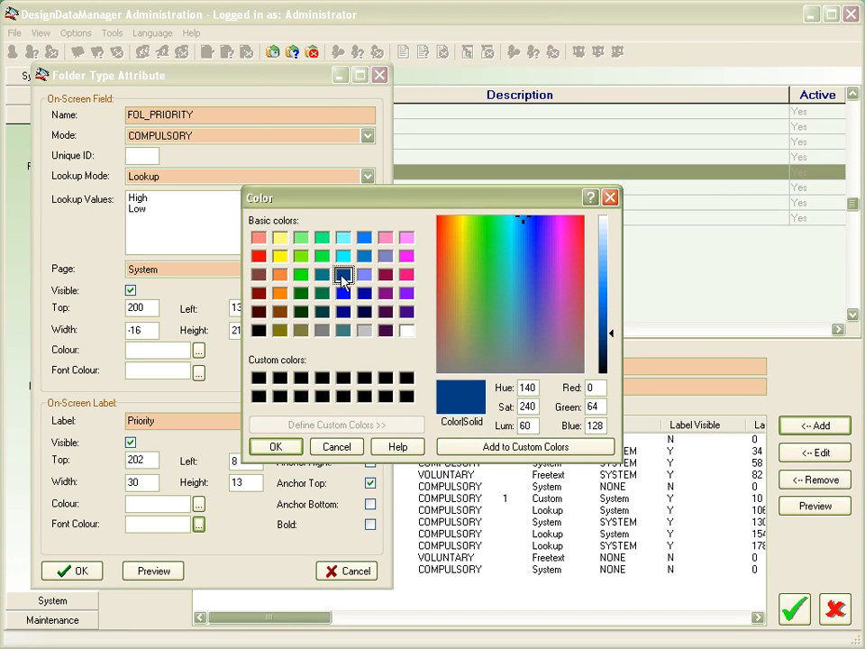
click(276, 446)
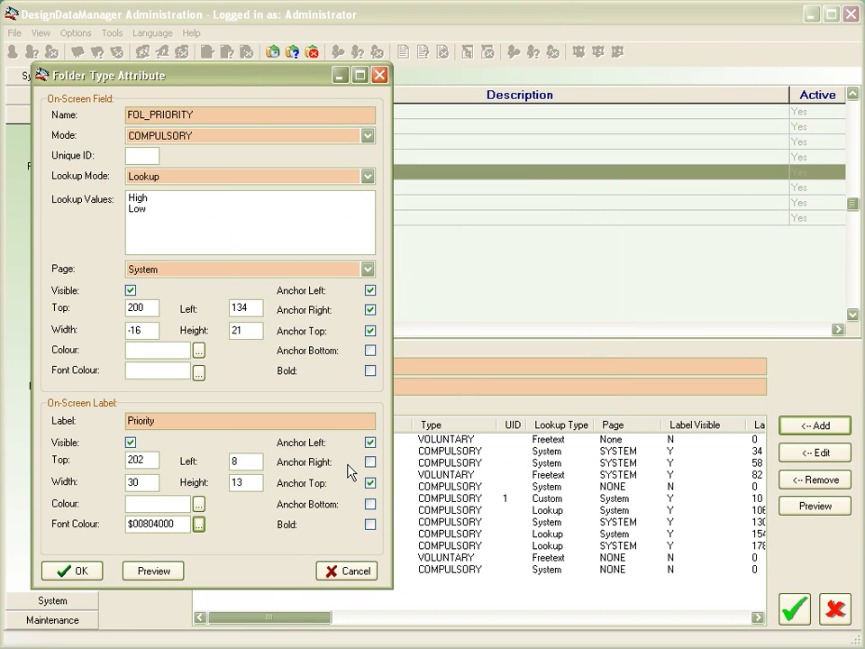
click(162, 572)
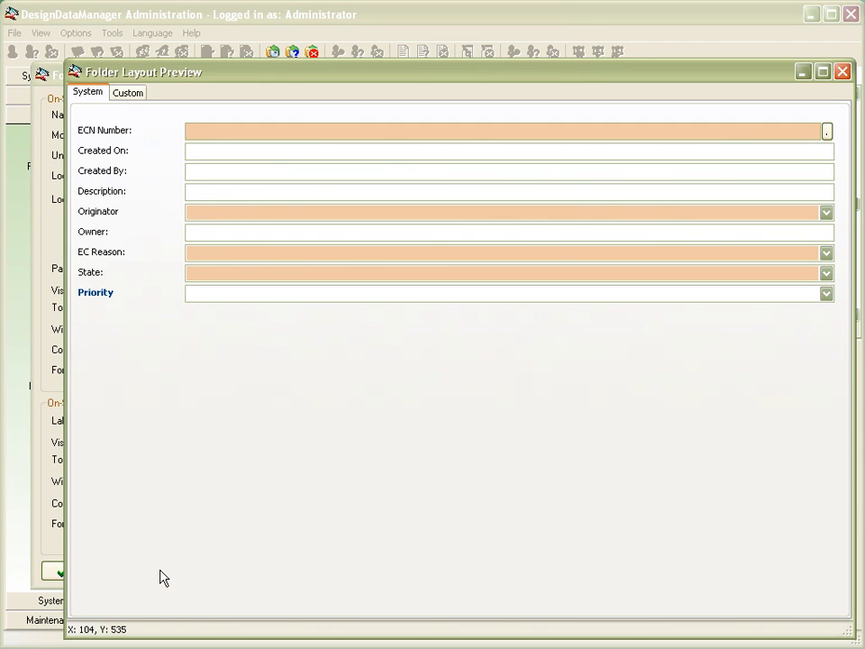
click(841, 74)
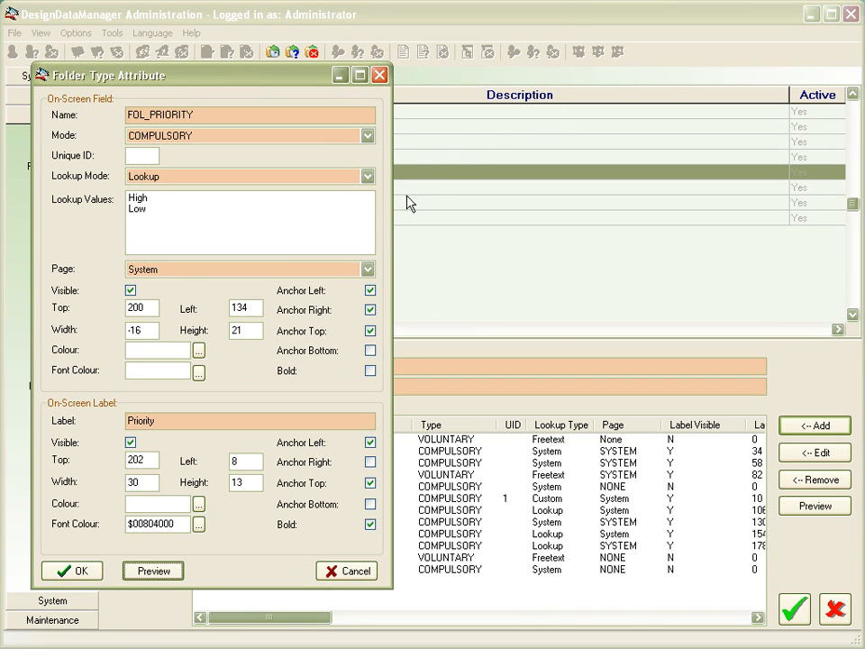
Turn off the Priority field's right anchor, set its width to 200 and its colour to pink ($00FF80FF)
click(370, 310)
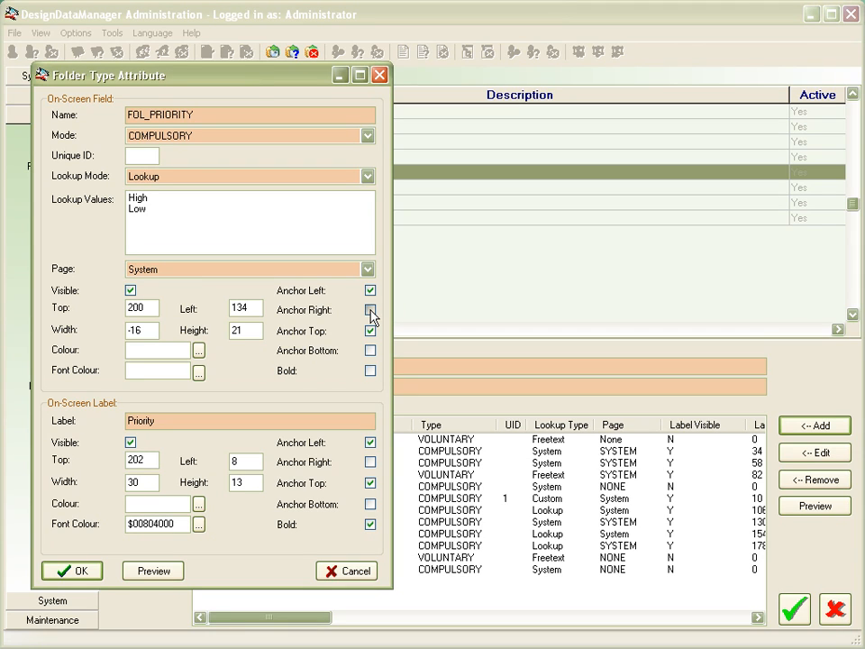
click(369, 309)
click(370, 310)
double_click(136, 330)
text(200)
click(199, 349)
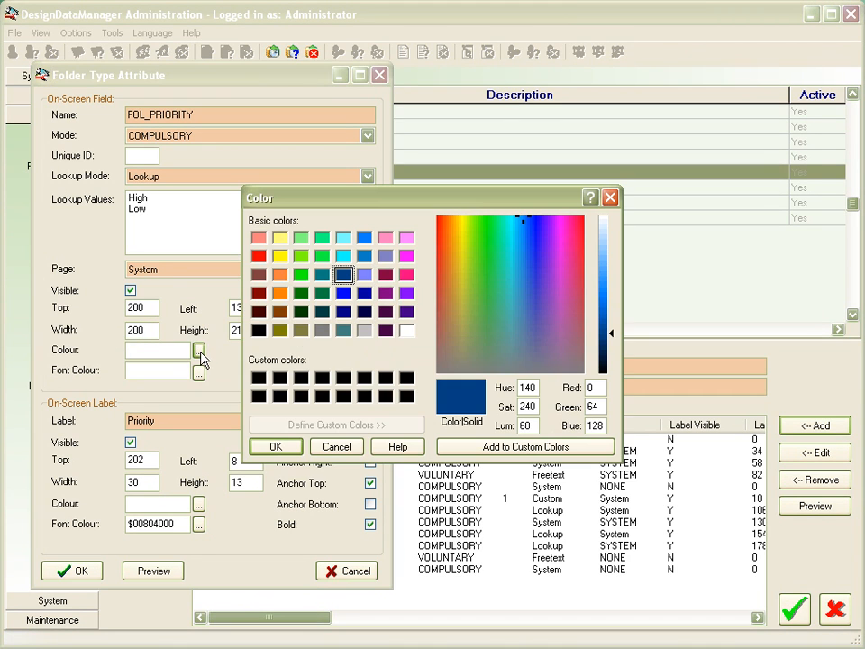
click(406, 237)
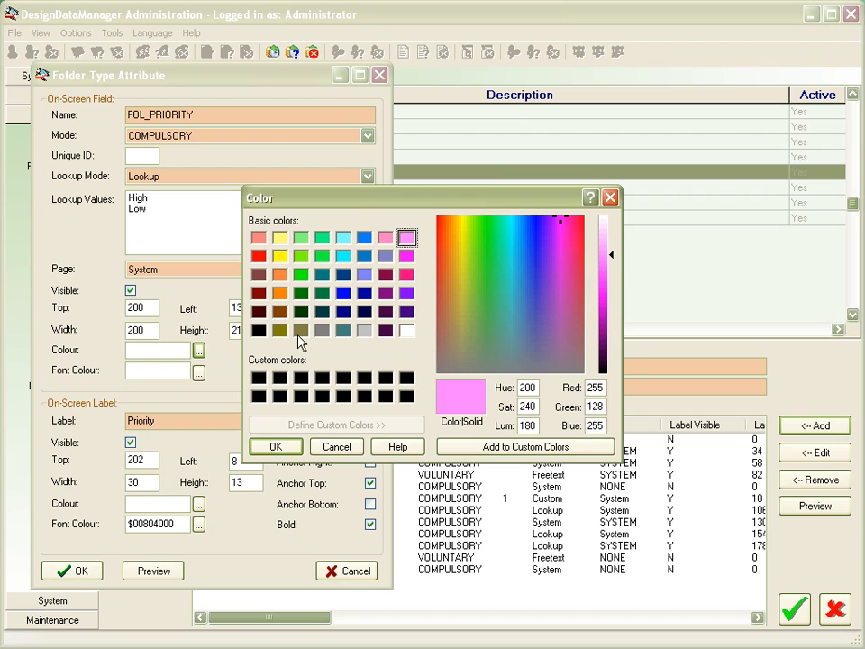
click(277, 446)
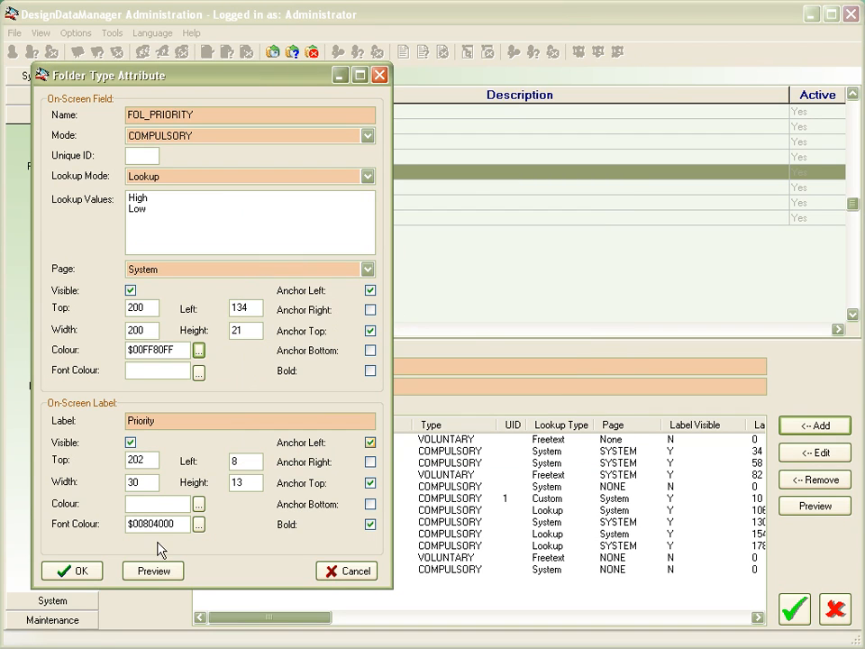
Preview the folder layout, accept the FOL_PRIORITY attribute and save the ECN_COPY folder type
click(159, 576)
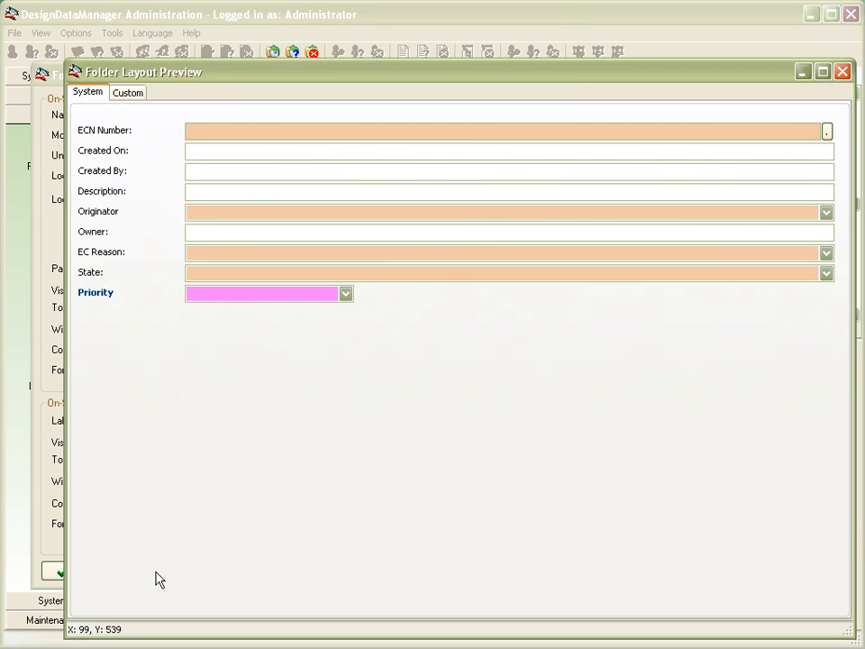
click(842, 71)
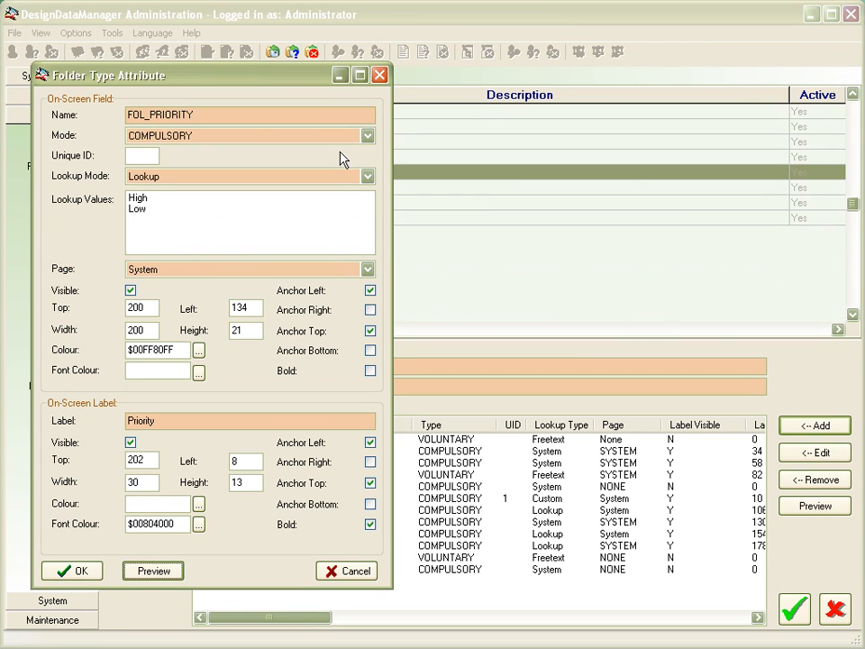
click(73, 571)
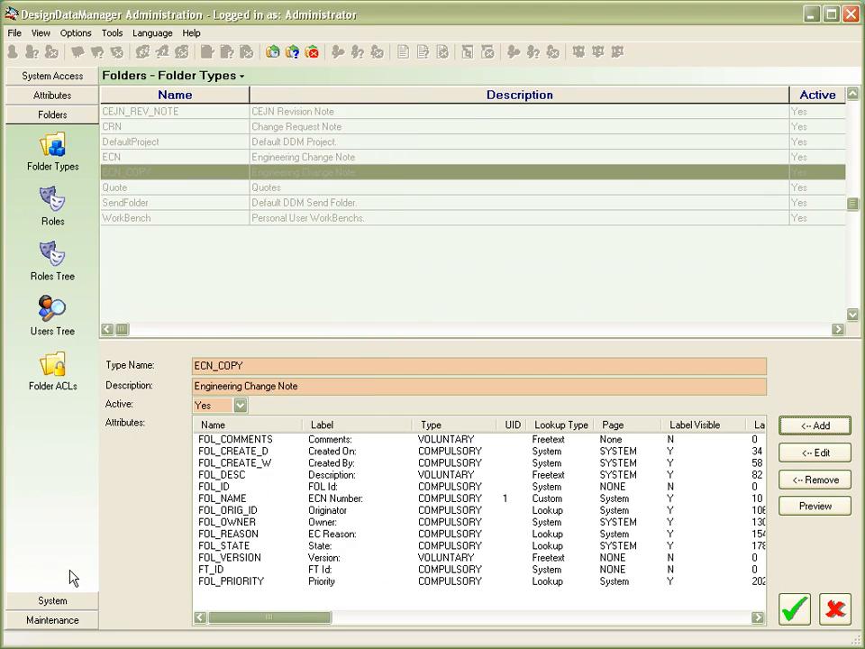
click(799, 611)
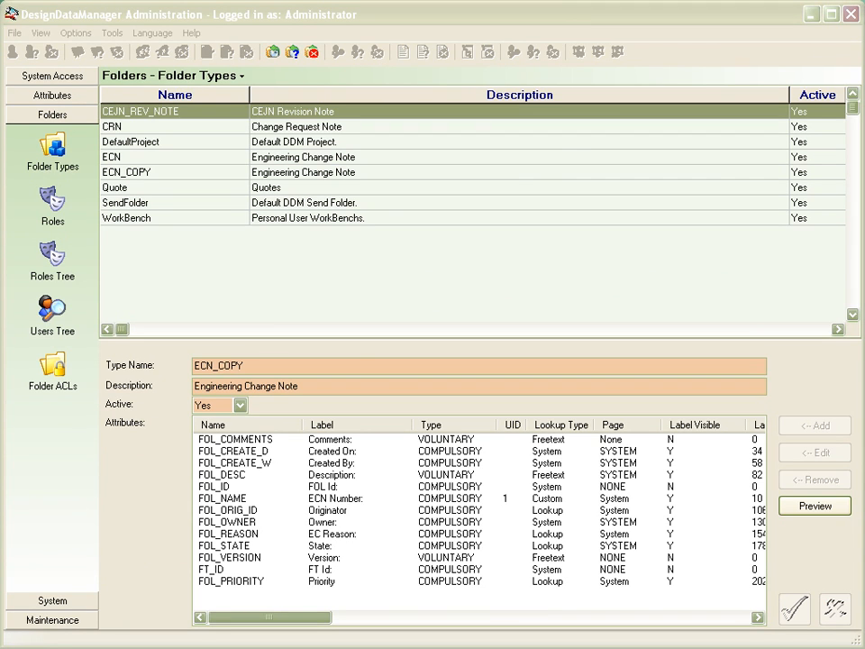
Switch to the DesignDataManager client, open the working folder window and start a new folder of type ECN_COPY
key(alt+Tab)
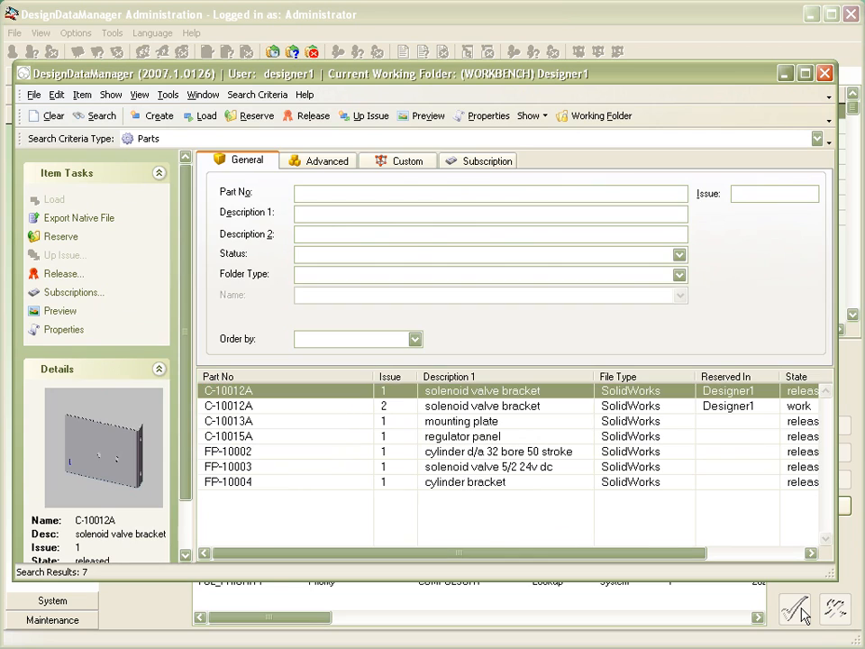
click(563, 116)
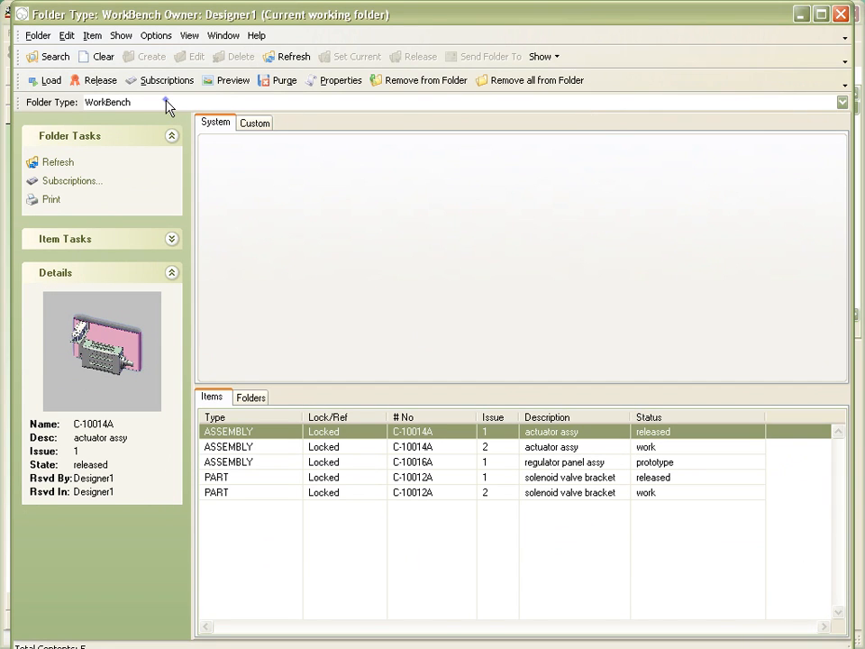
click(168, 104)
click(170, 150)
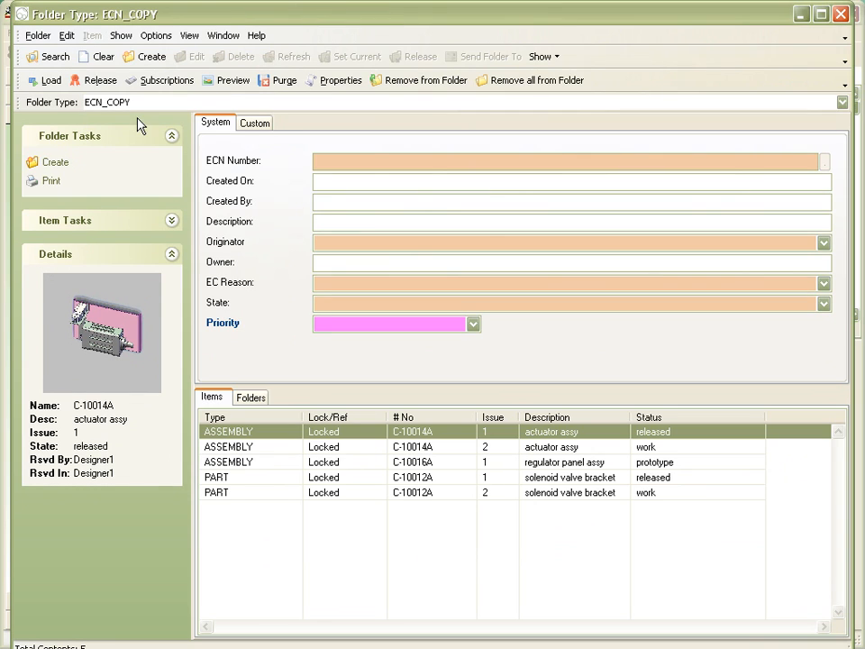
click(145, 61)
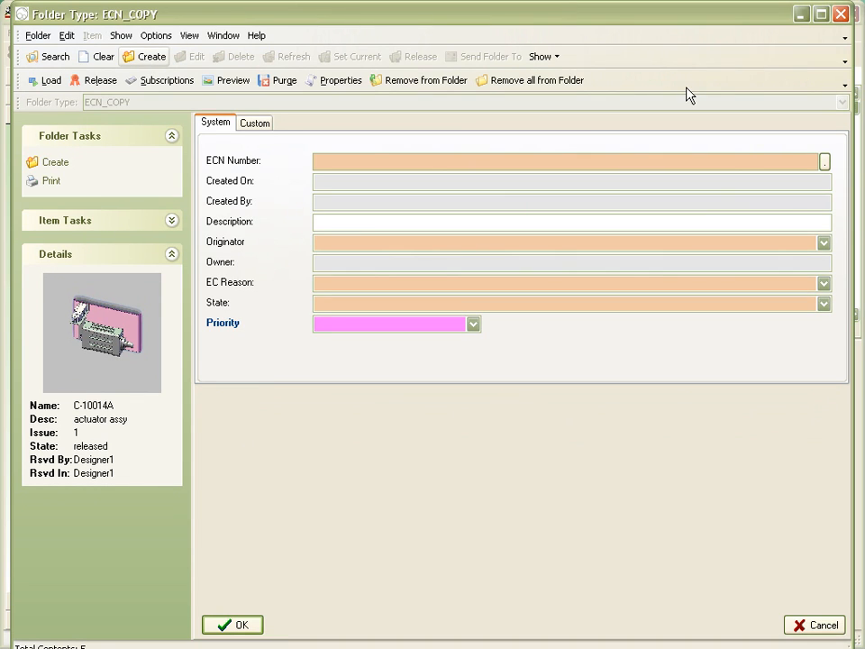
Generate the new folder's ECN number using the ECN Folders component type
click(823, 161)
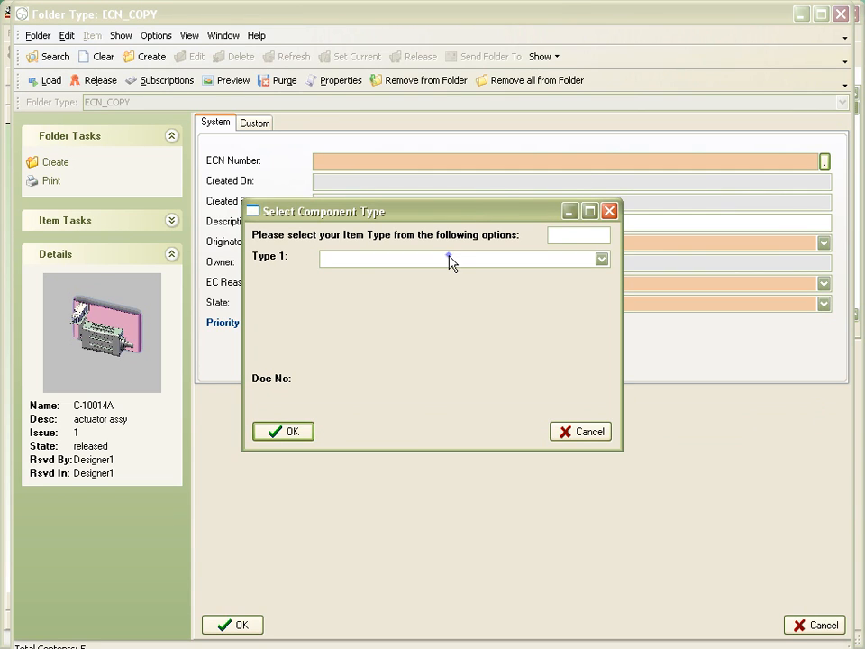
click(387, 259)
click(359, 275)
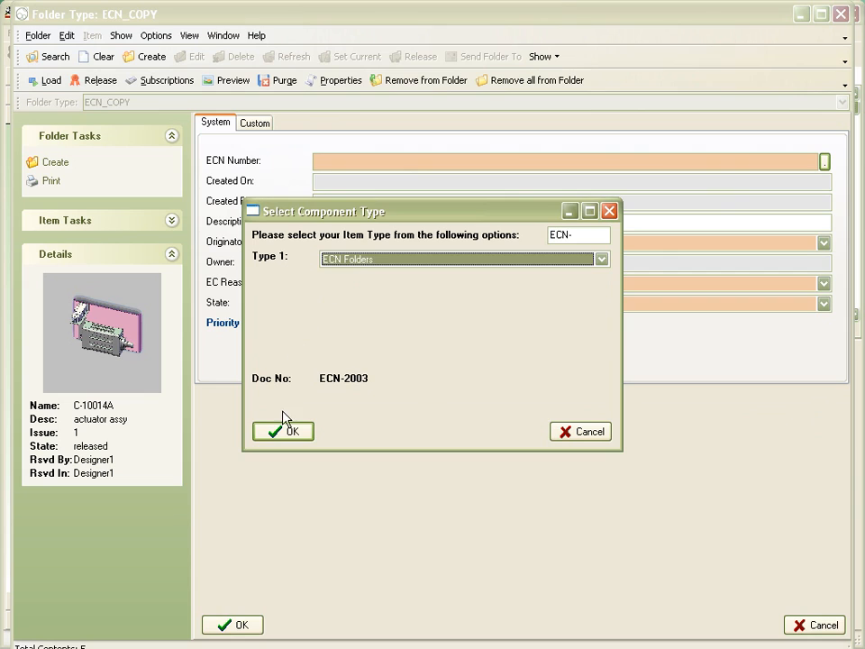
click(285, 434)
Enter the description "Additional lubrication required" and set the originator to Quality
click(334, 222)
text(A)
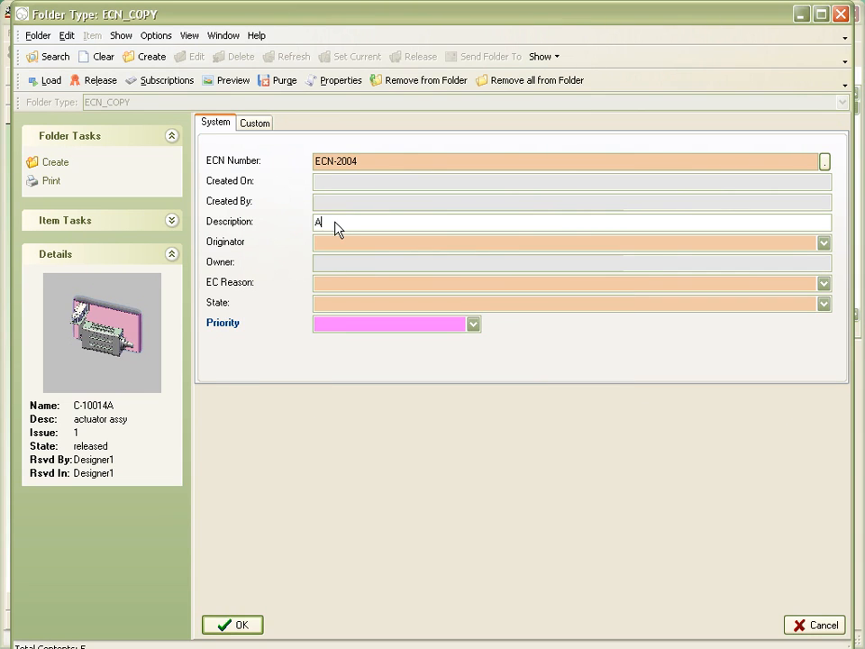
text(dditional lubrication required)
click(353, 244)
click(348, 290)
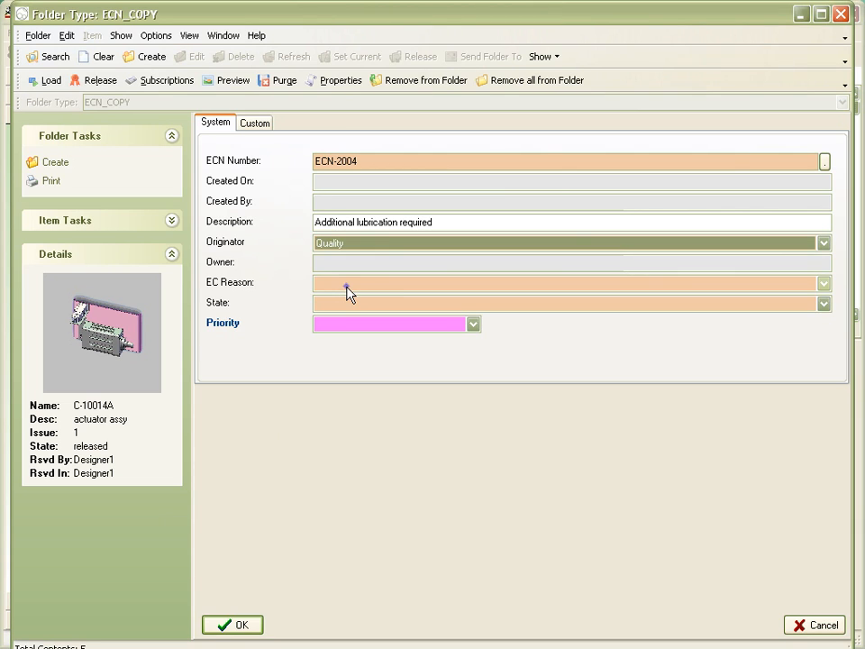
Set EC Reason to Field Failure, State to proposed and Priority to High, and create the folder without making it the current working folder
click(348, 283)
click(348, 320)
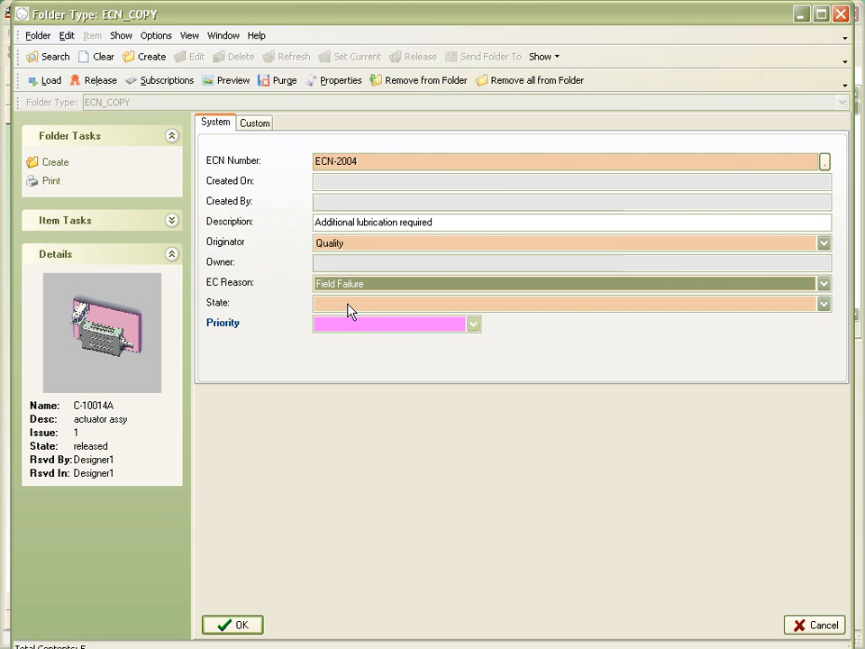
click(351, 306)
click(351, 340)
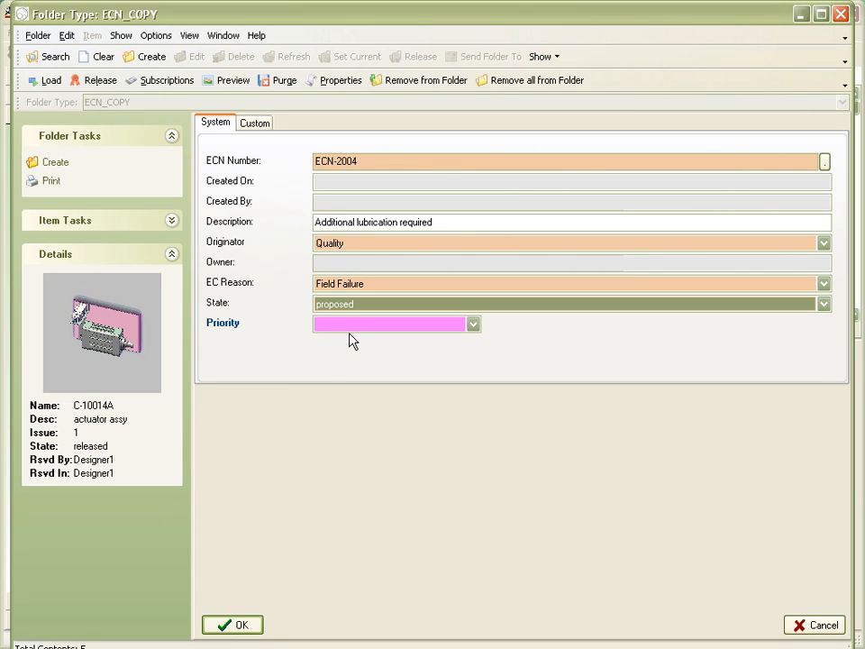
click(352, 326)
click(350, 340)
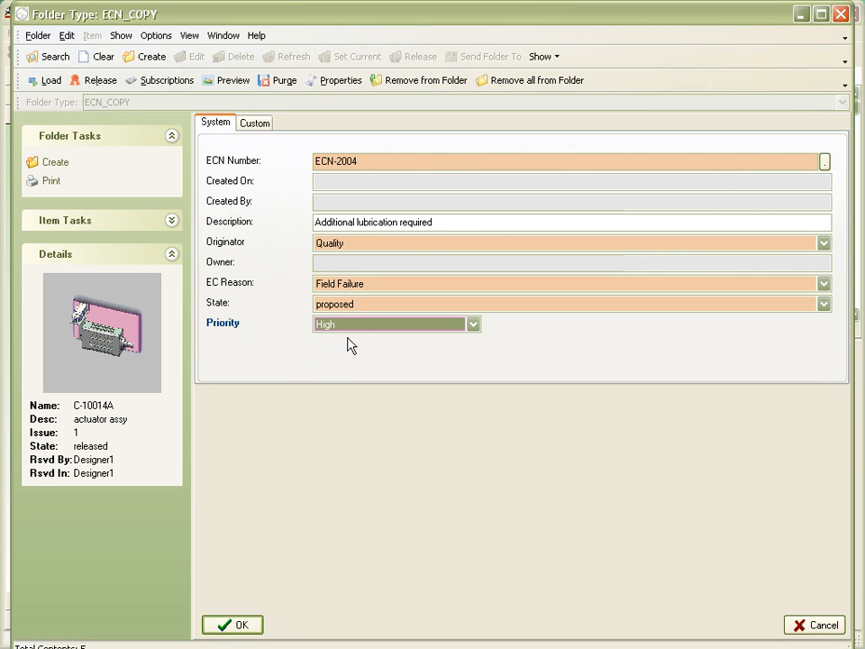
click(244, 625)
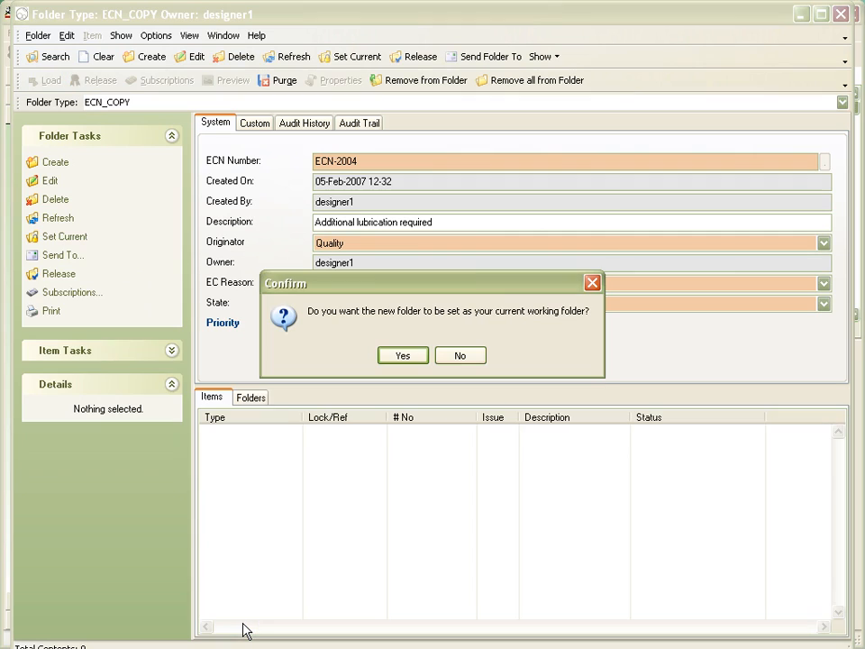
click(460, 356)
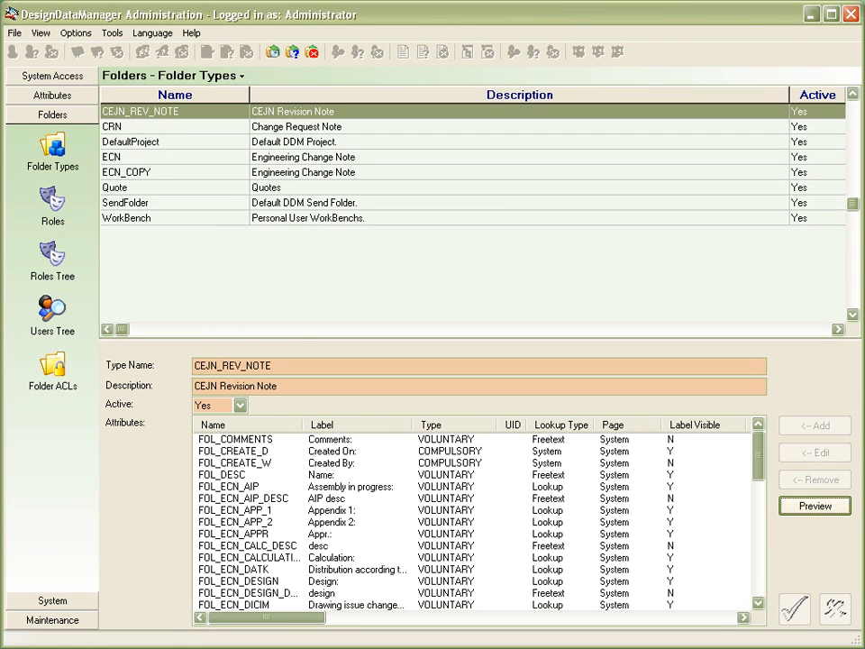
Open the CEJN_REV_NOTE folder type for editing in DesignDataManager Administration, preview its layout, and cancel the edit
right_click(170, 111)
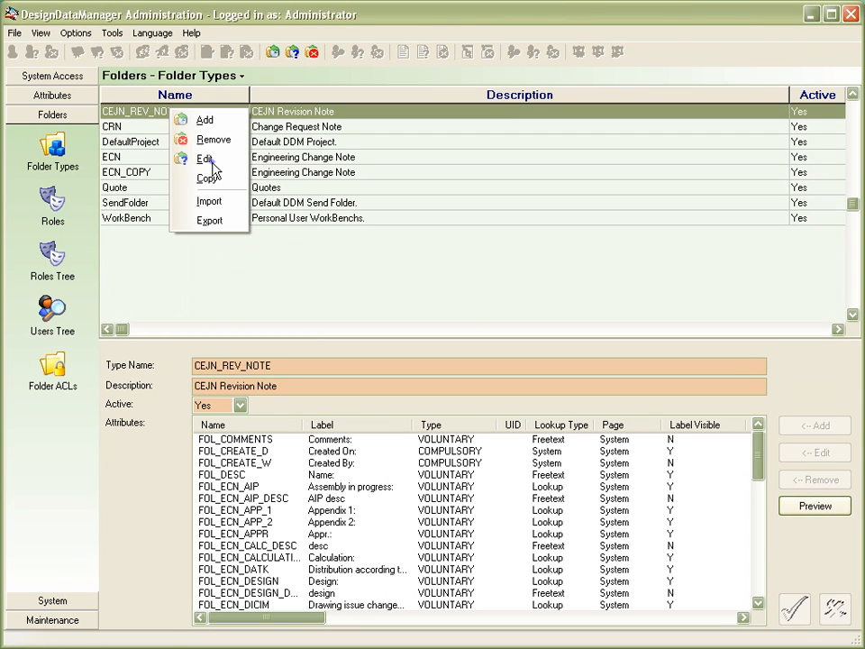
click(213, 163)
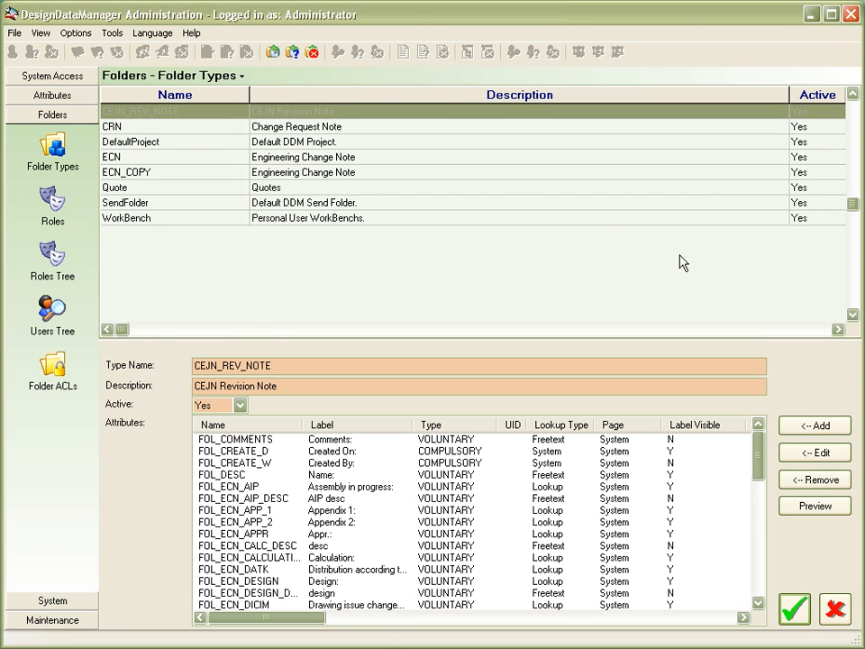
click(818, 507)
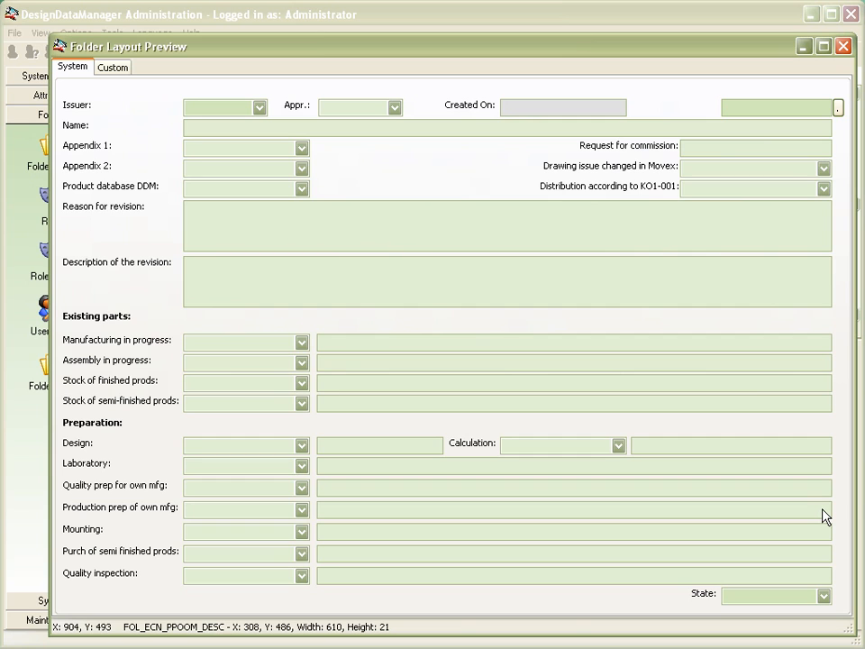
click(842, 46)
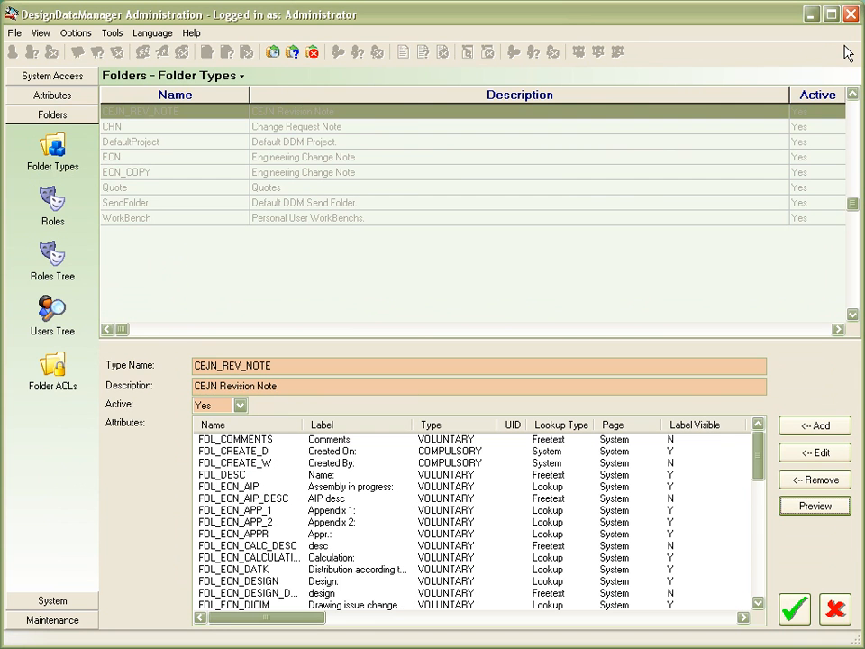
click(842, 612)
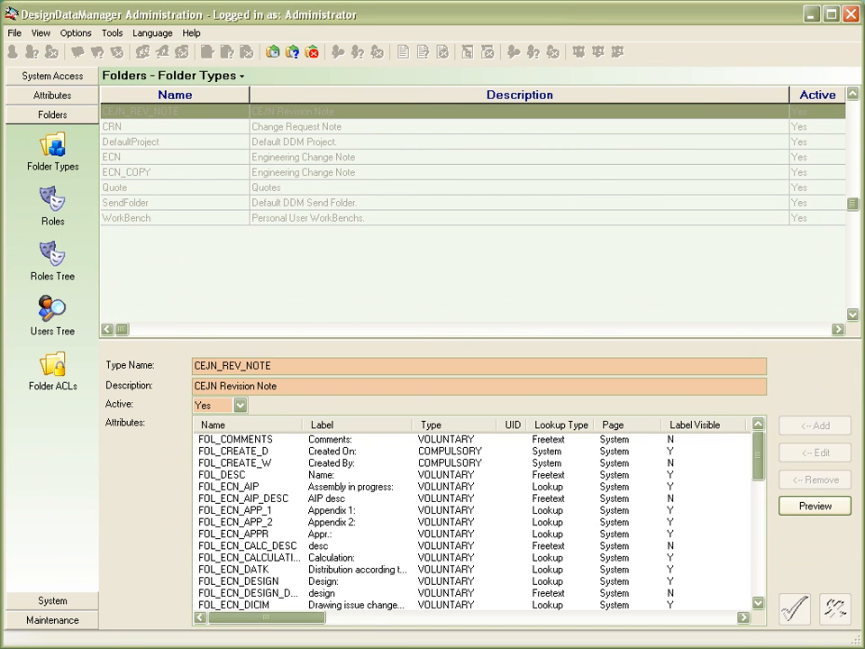